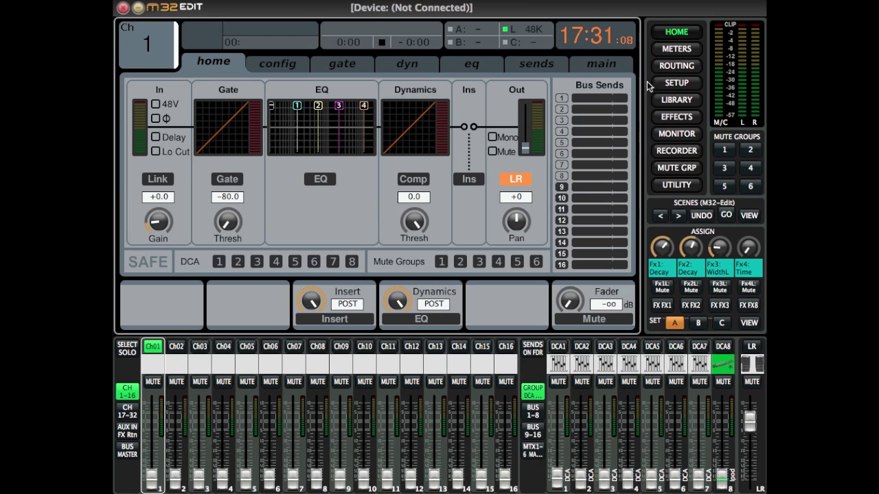
In the scribble strip setup, label channel 1 KickDrum with the kick drum icon
click(659, 83)
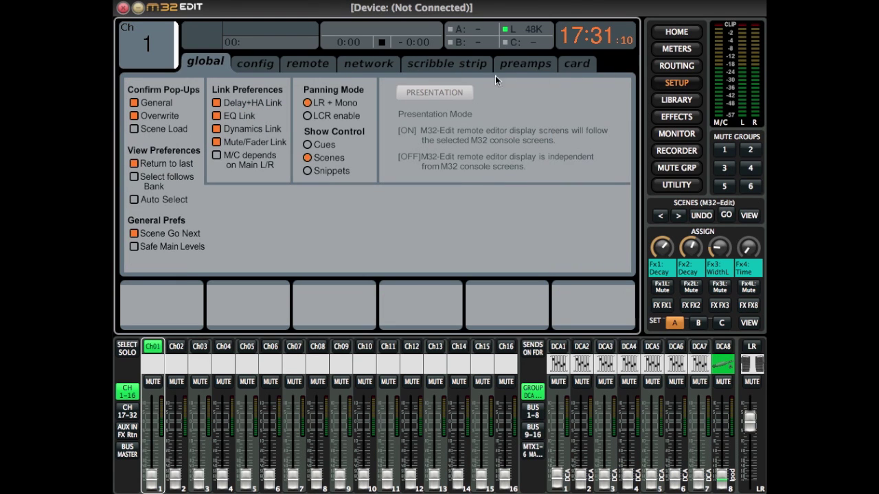
click(472, 68)
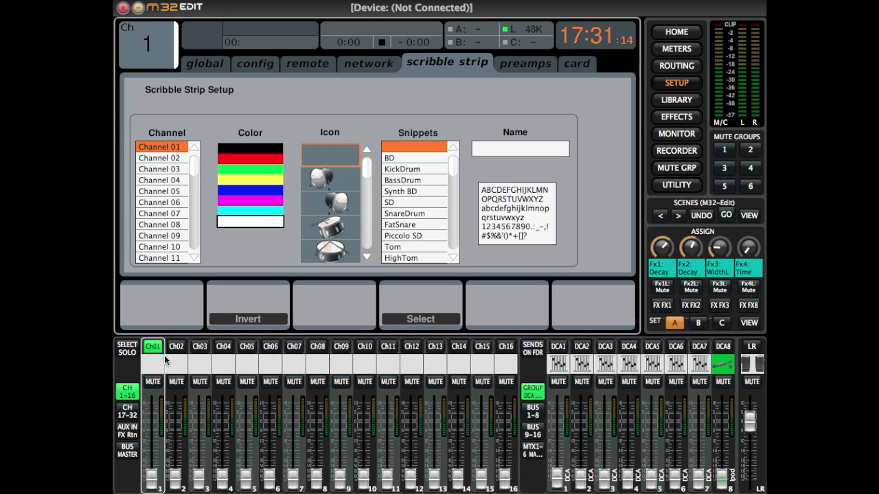
click(343, 183)
click(404, 170)
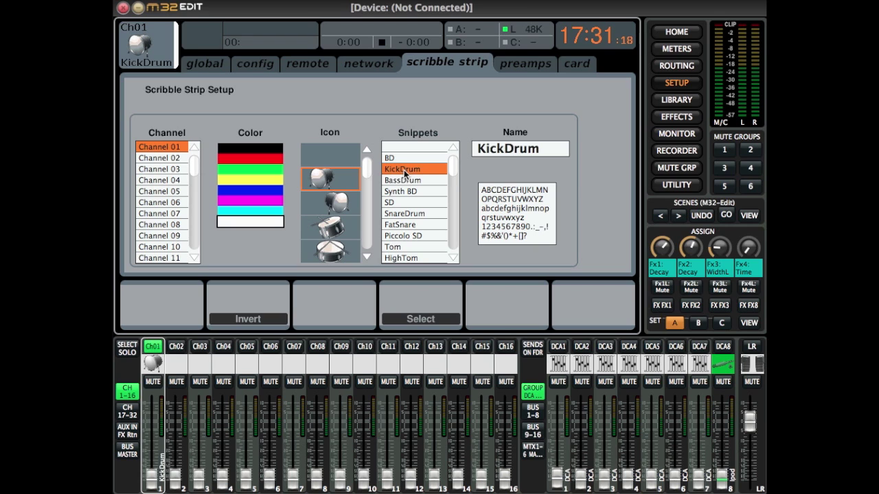
Label channel 2 SnareDrum with the snare drum icon
click(177, 364)
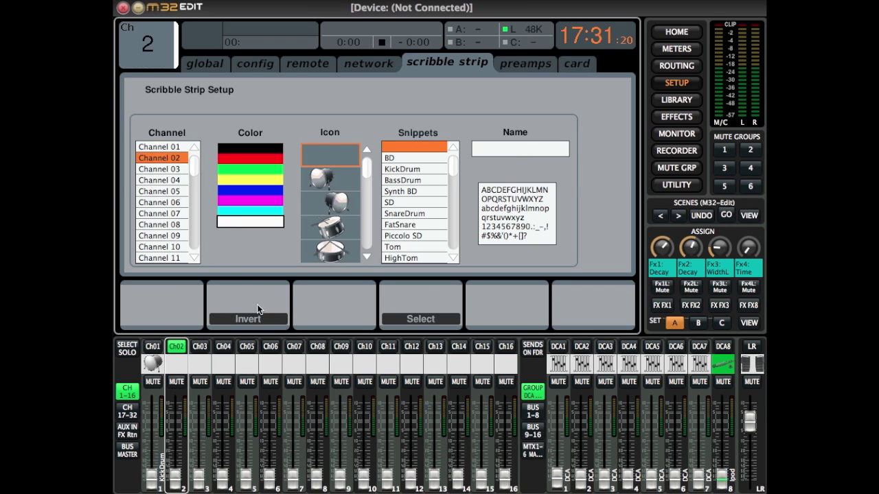
click(332, 232)
click(403, 213)
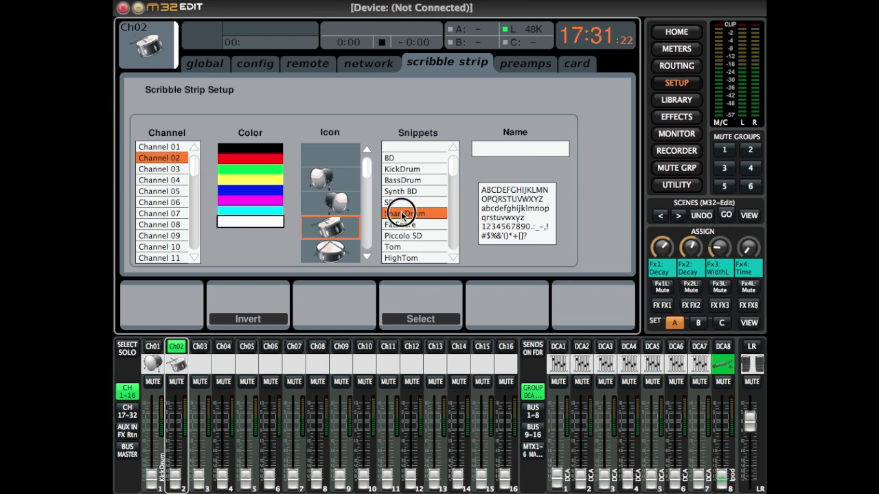
Label channel 3 HiHat with the hi-hat icon
click(202, 363)
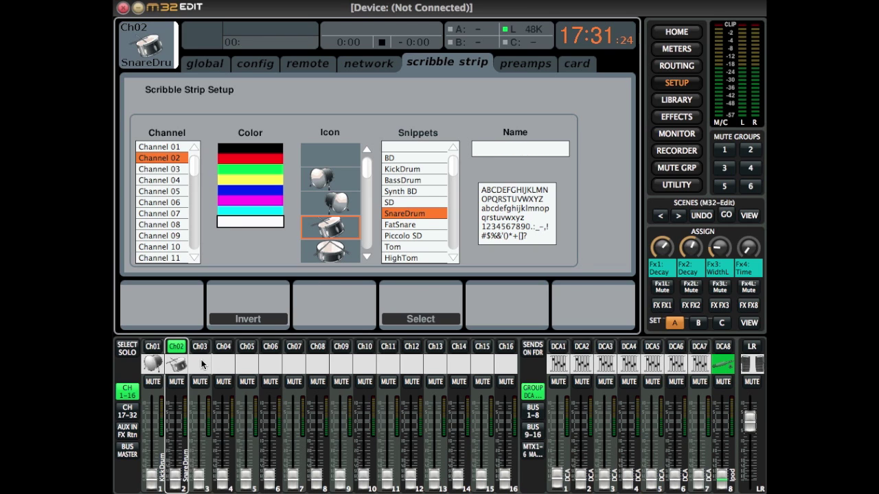
scroll(339, 212, down, 5)
click(340, 212)
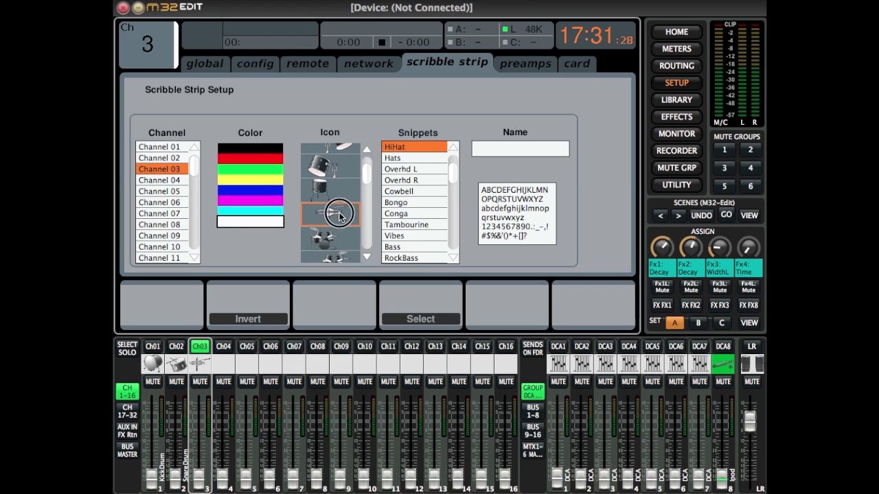
click(423, 145)
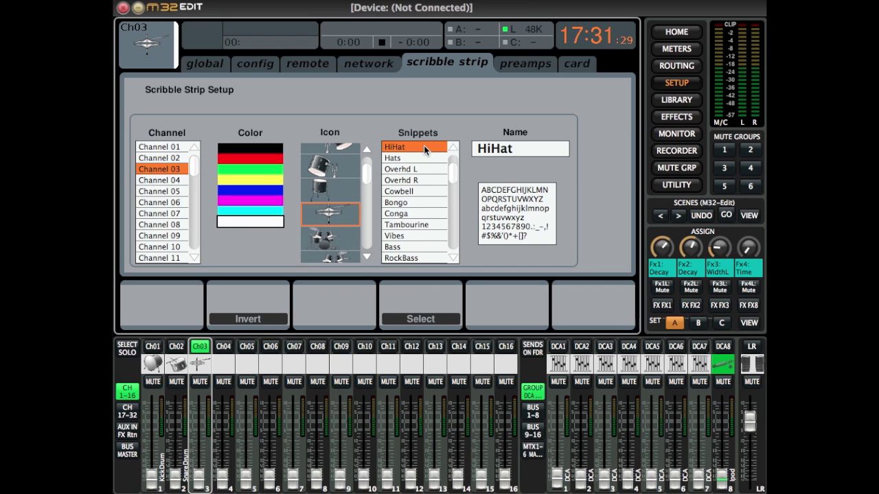
click(218, 369)
Colour channel 4 green and give it the bass guitar icon
scroll(343, 208, down, 3)
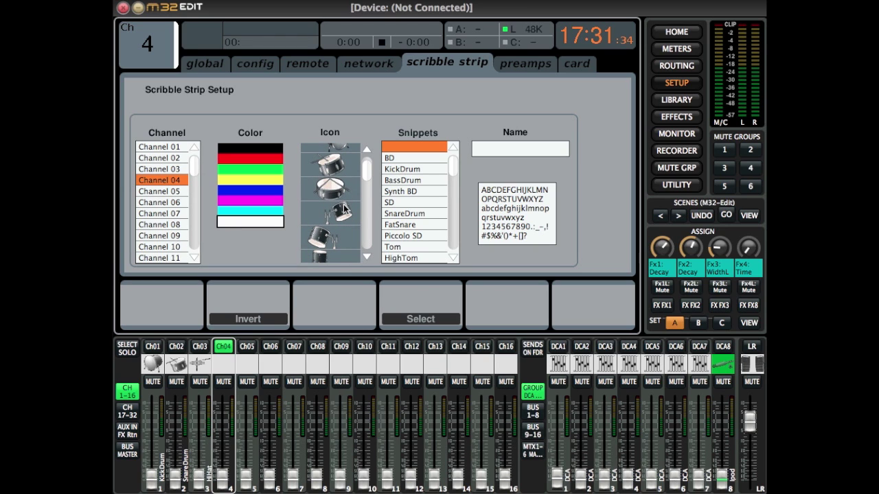
click(267, 171)
scroll(343, 208, down, 3)
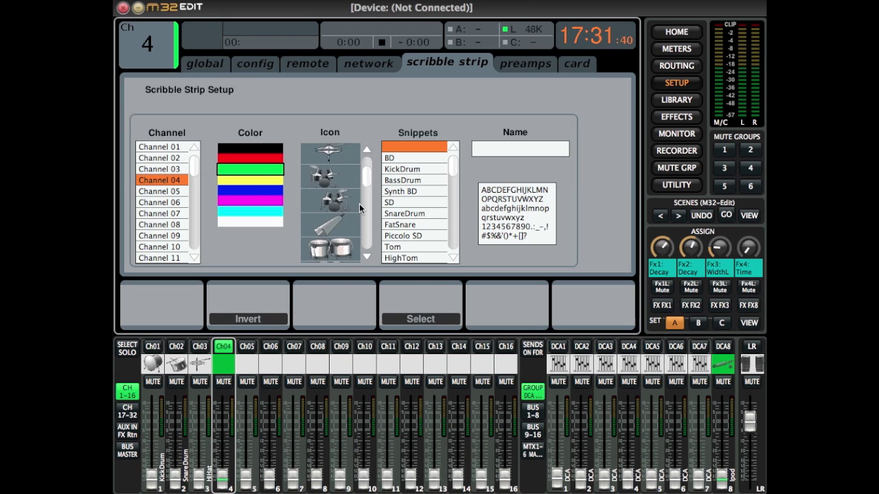
scroll(359, 208, down, 5)
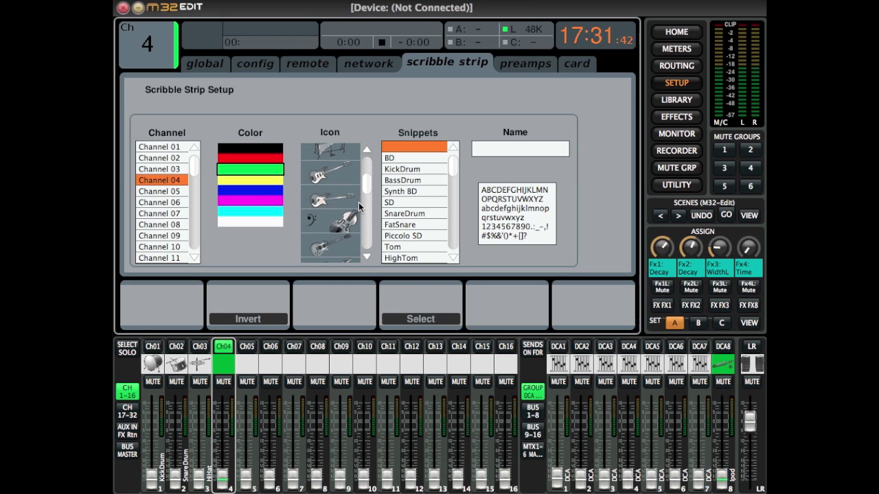
click(342, 175)
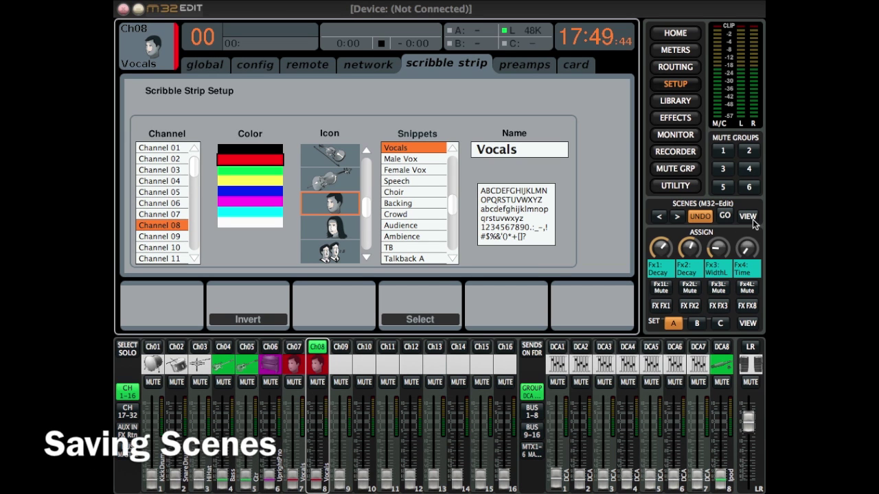
From the scene list, save the current state as scene 00 named 'Input Layout'
click(752, 219)
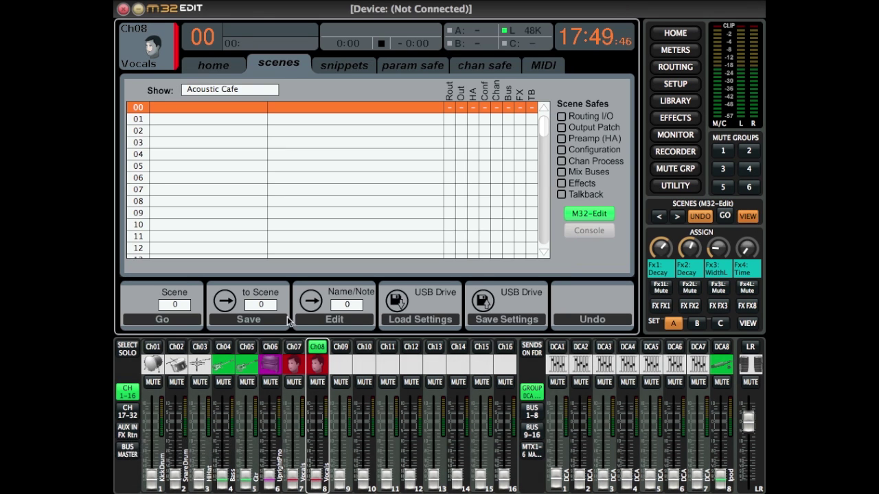
click(259, 322)
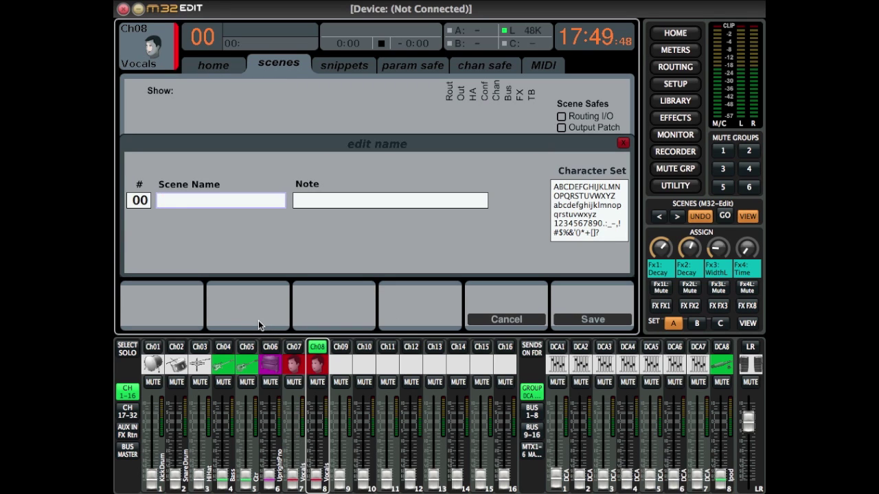
text(Input La)
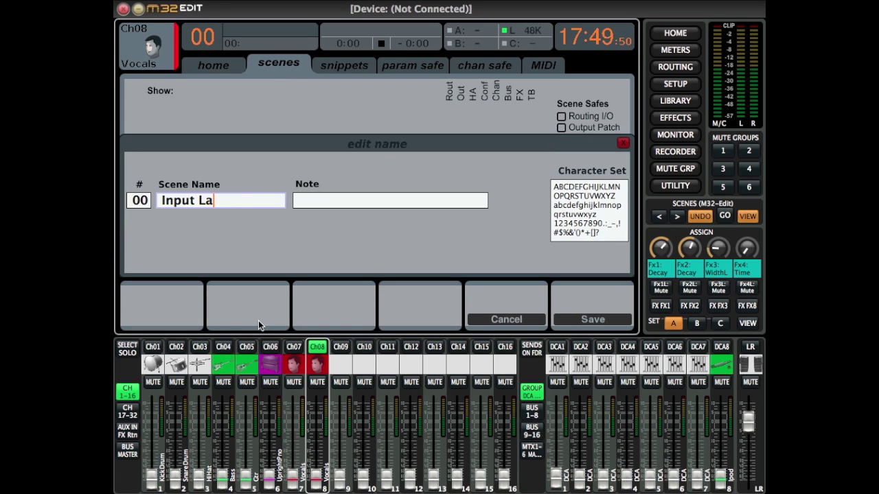
text(yout)
click(592, 320)
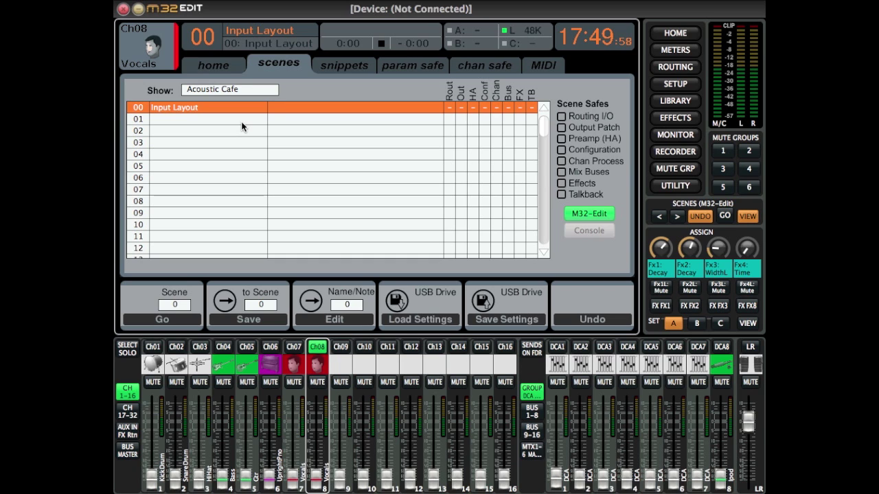
In the scene utilities, copy scene 00 and paste it into slot 01
click(675, 185)
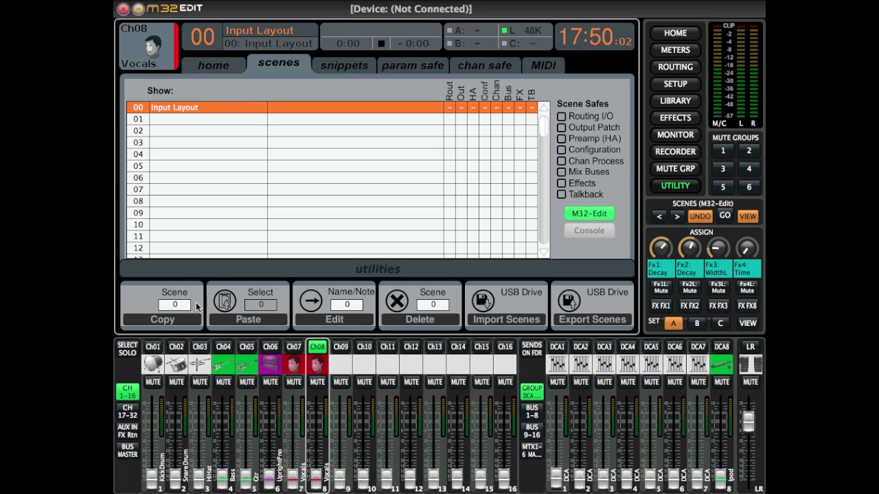
click(191, 323)
click(237, 118)
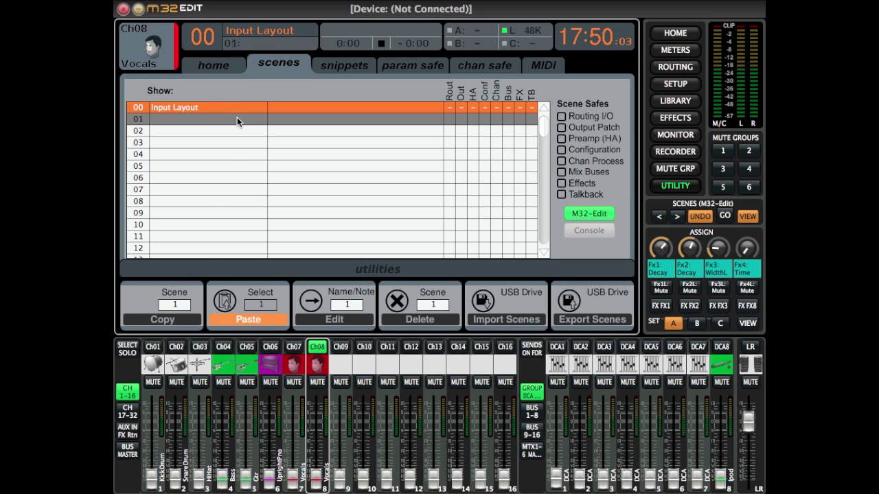
click(273, 322)
click(411, 280)
Paste the Input Layout scene into slots 02 and 03, confirming each copy
click(207, 131)
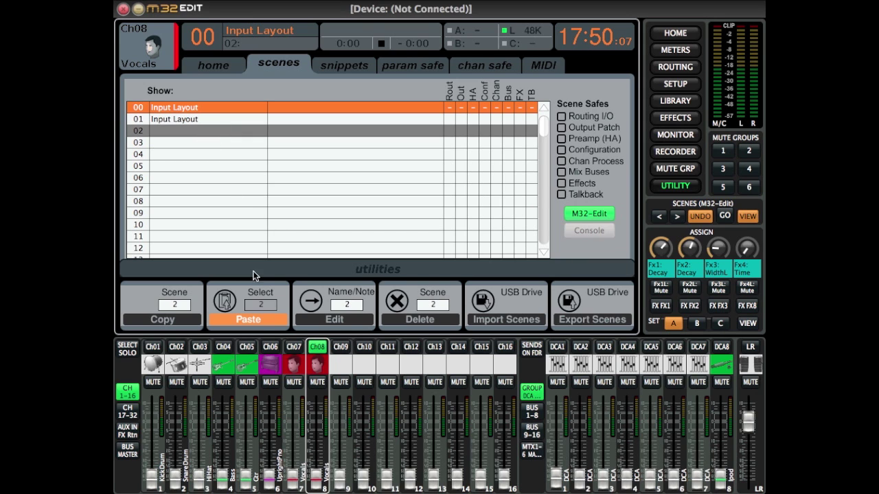
click(263, 328)
click(410, 277)
click(241, 143)
click(278, 320)
click(414, 278)
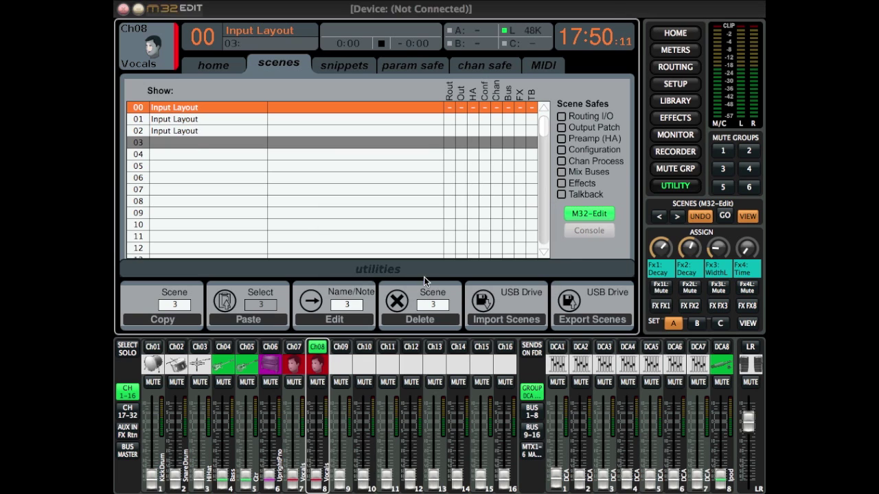
Paste the Input Layout scene into slots 04 and 05, confirming each copy
click(209, 154)
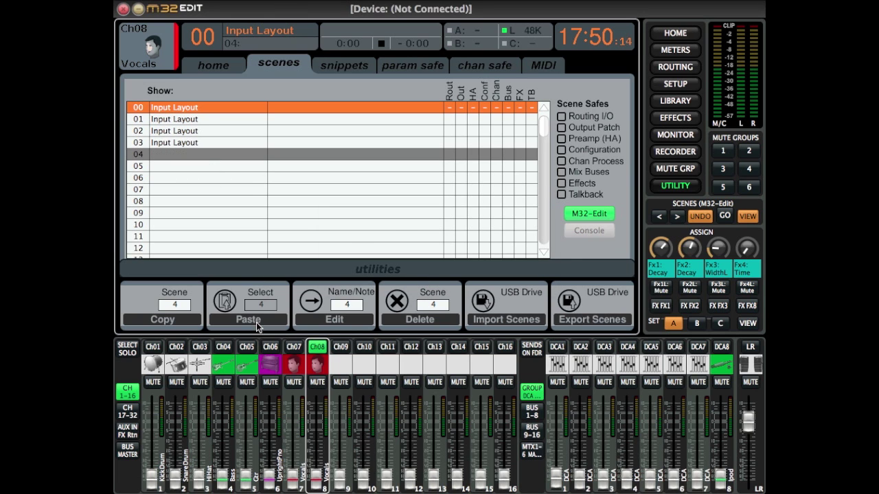
click(256, 322)
click(414, 277)
click(240, 166)
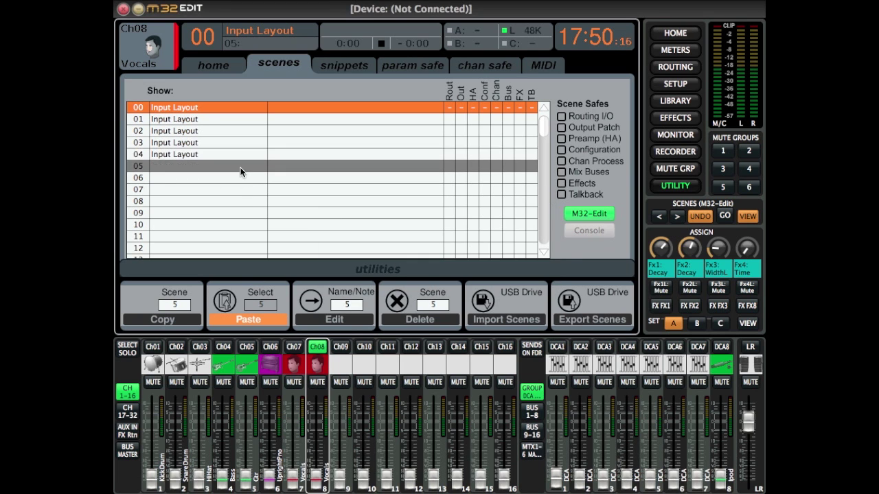
click(257, 321)
click(412, 277)
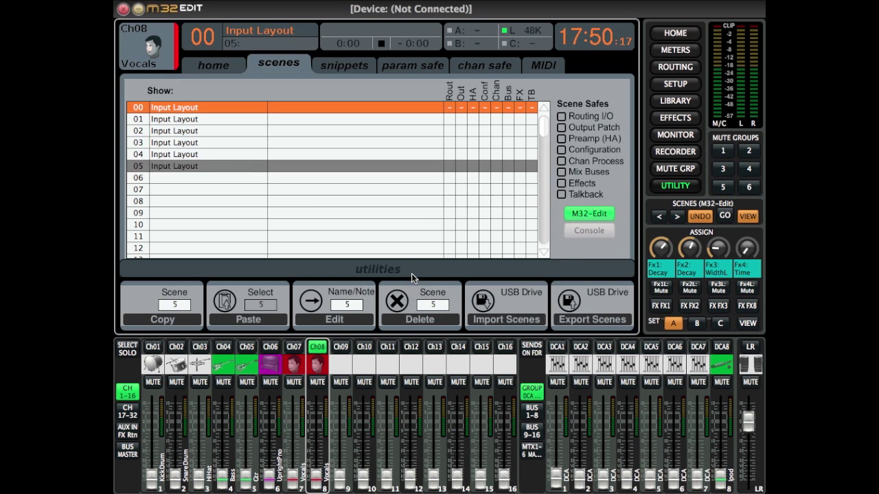
Paste the Input Layout scene into slot 06, confirming the copy
click(231, 180)
click(268, 321)
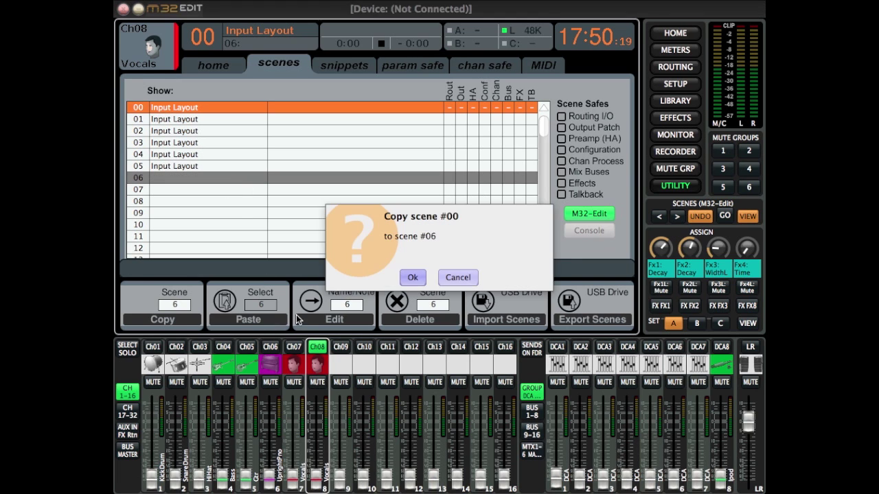
click(407, 277)
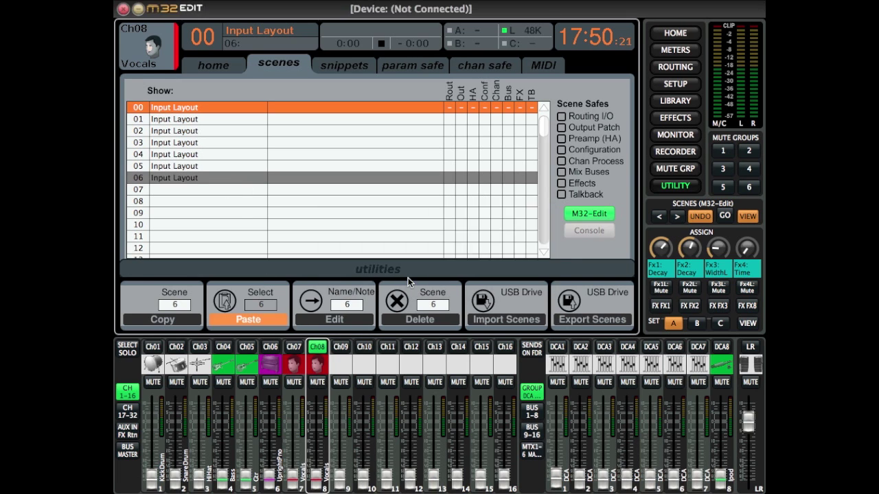
click(208, 120)
Rename scene 01 to 'Act 1', confirming the overwrite
click(340, 319)
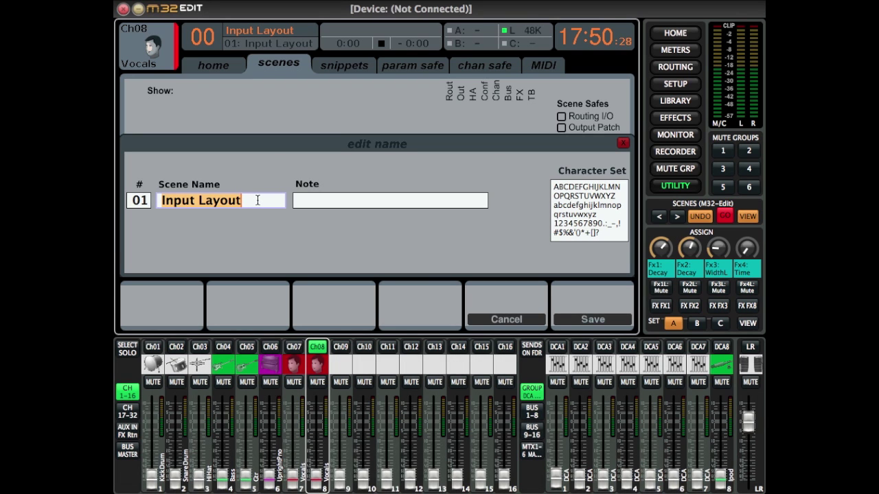
text(Act 1)
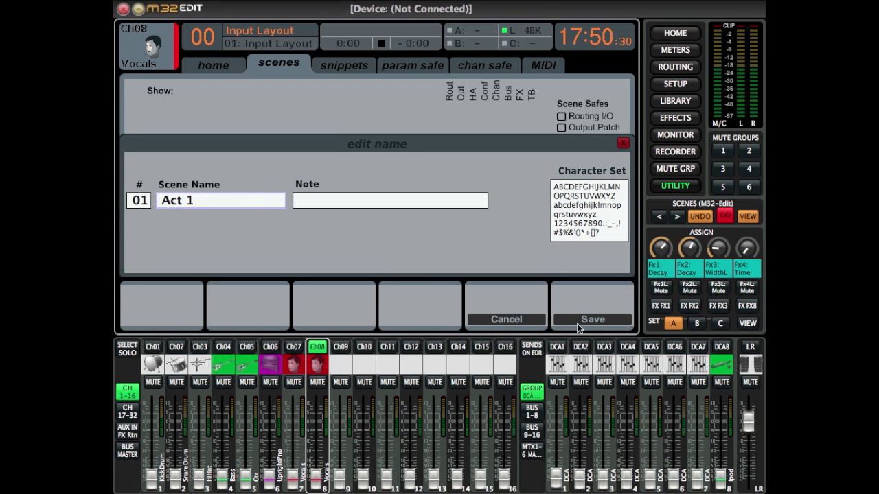
click(575, 318)
click(410, 277)
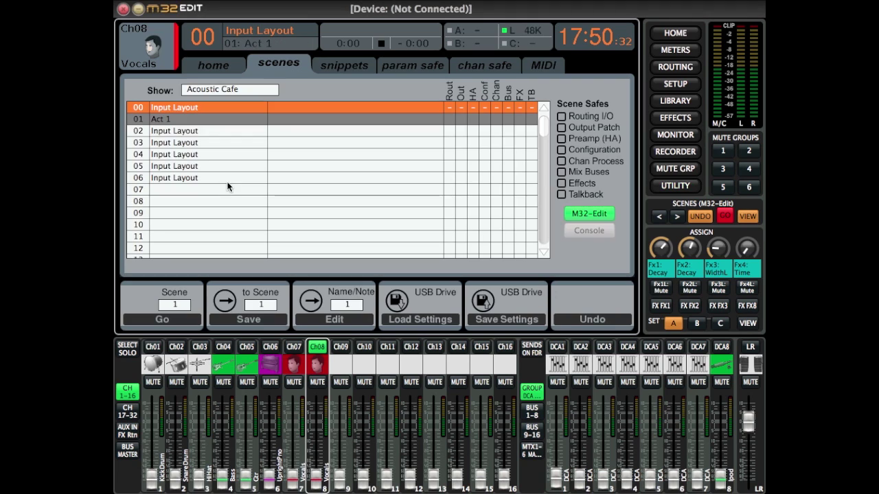
Rename scene 06 to 'Act 6', confirm the overwrite, and show the scene utilities
click(319, 314)
text(Act)
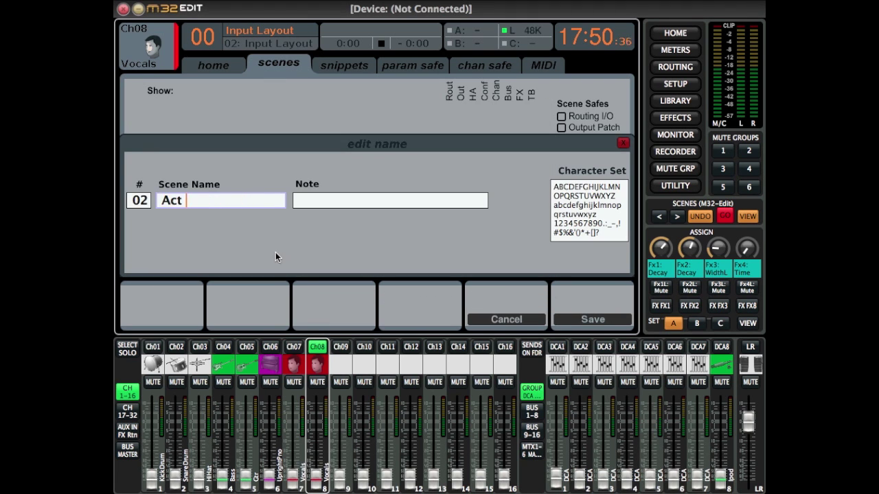
text(2)
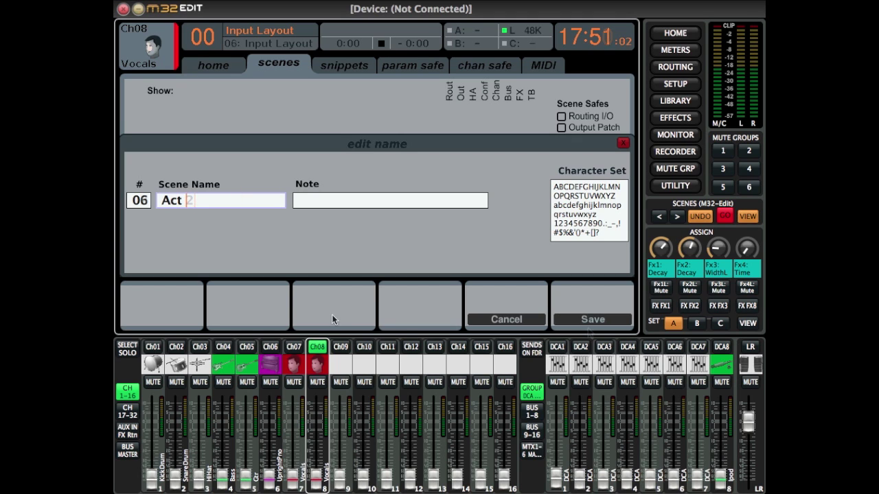
text(6)
click(595, 320)
click(413, 278)
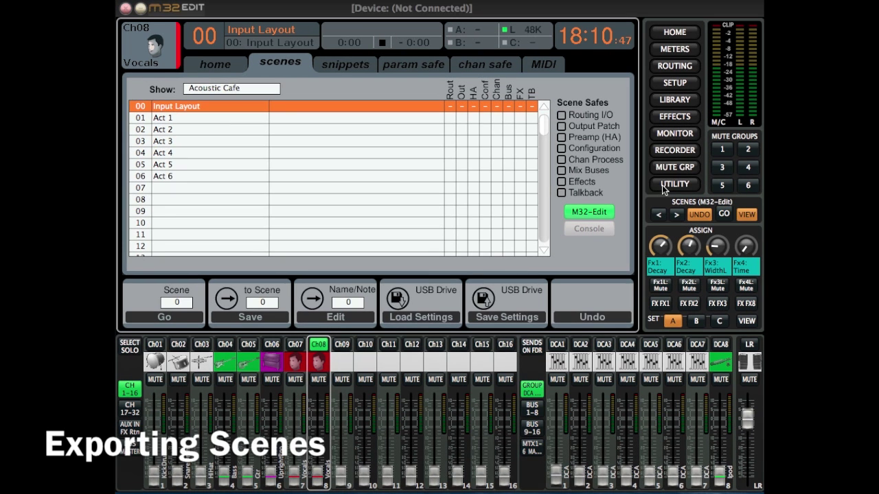
click(666, 186)
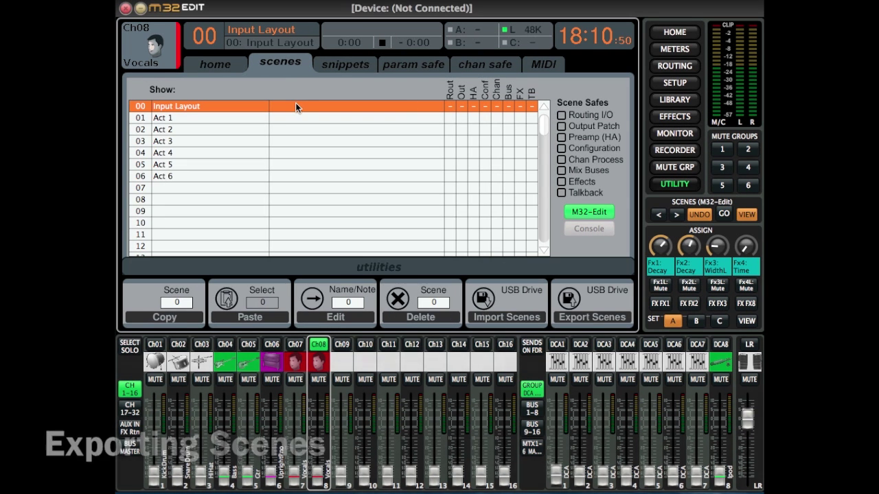
Select scenes 01–06 and export them into a new 'Acoustic Cafe' folder on UNTITLED
drag(250, 117, 251, 178)
click(575, 320)
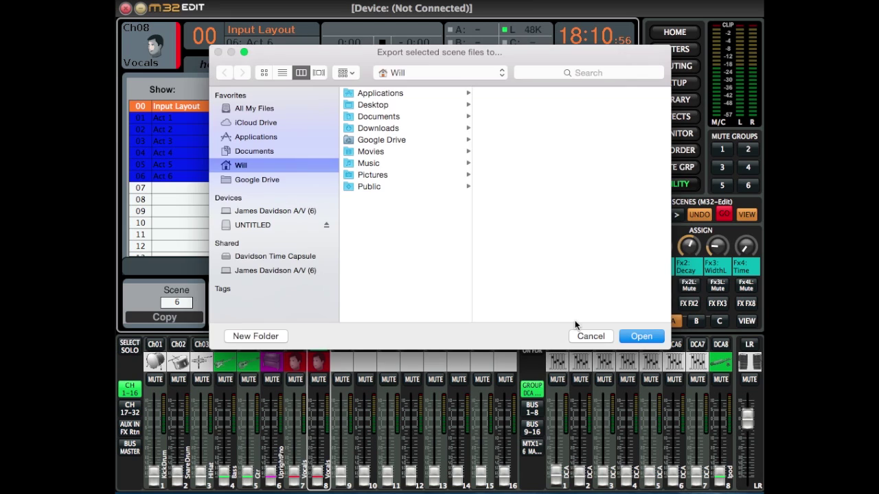
click(271, 225)
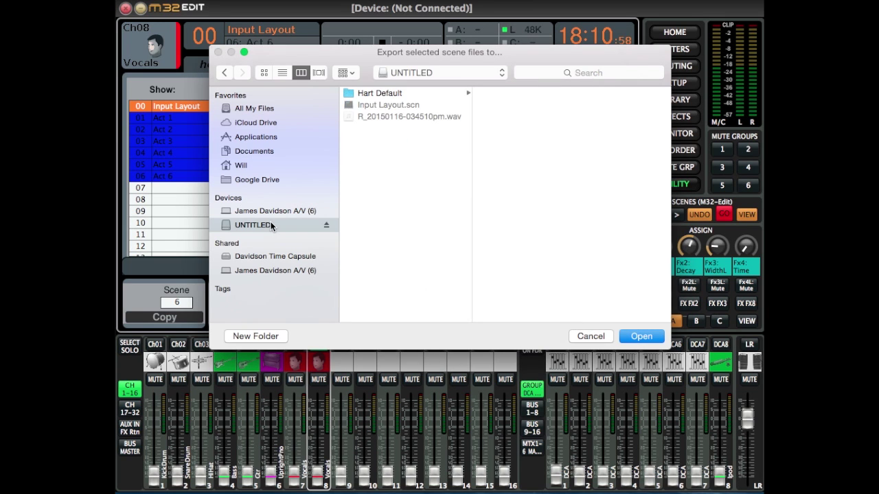
click(275, 337)
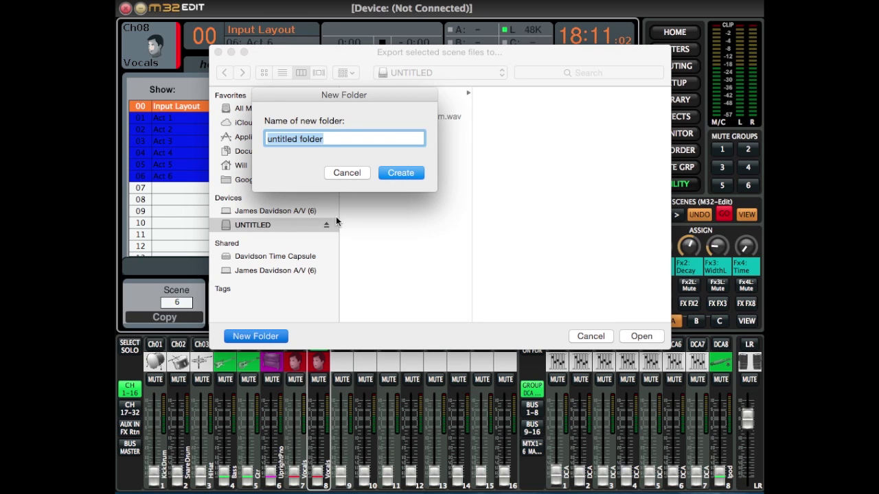
text(Acoustic Cafe)
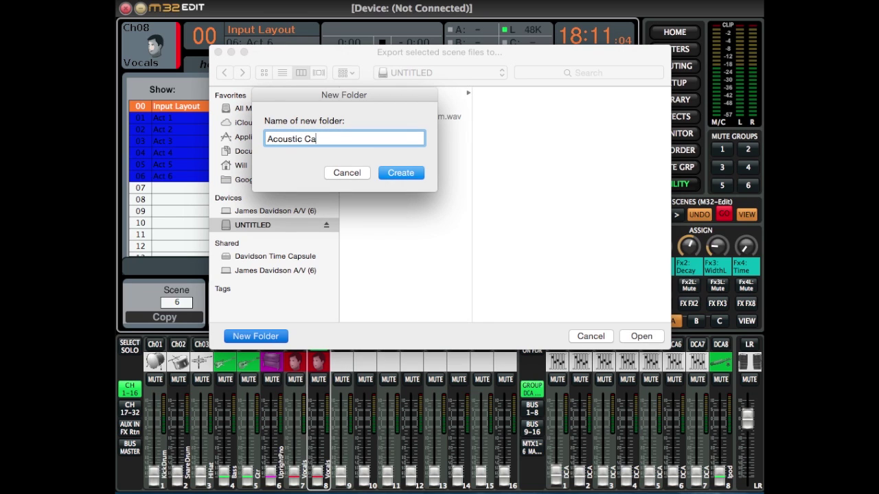
click(403, 175)
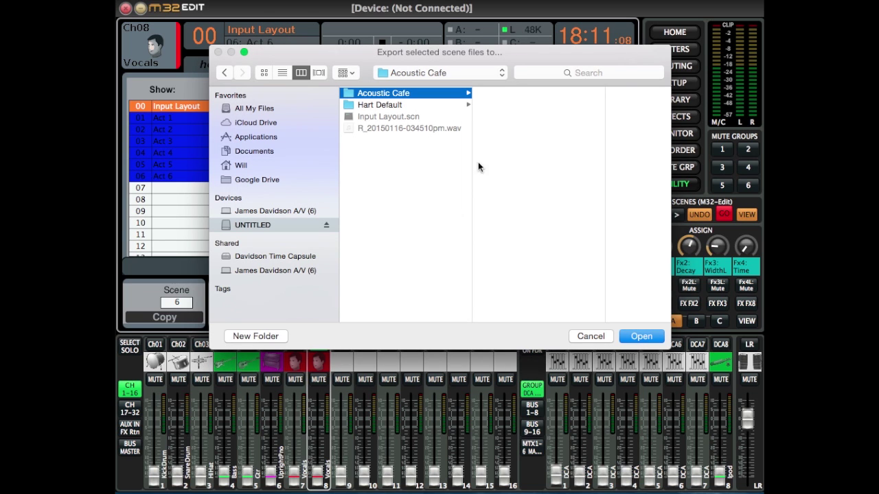
key(Return)
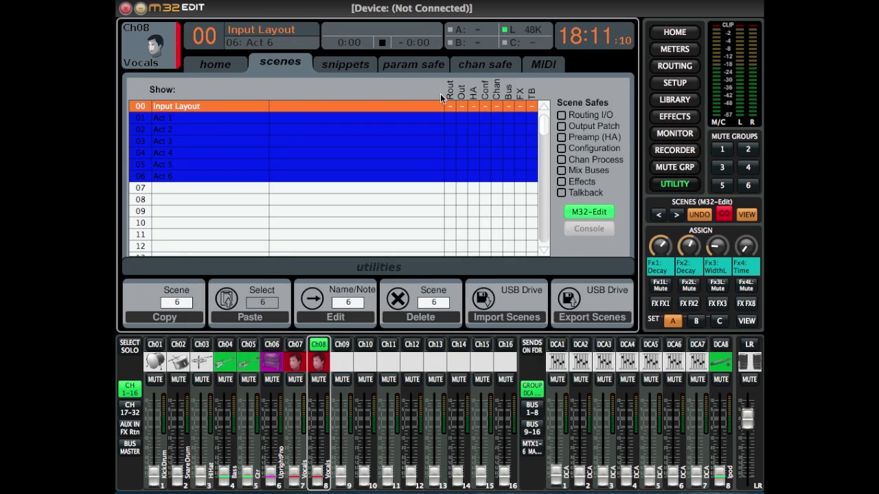